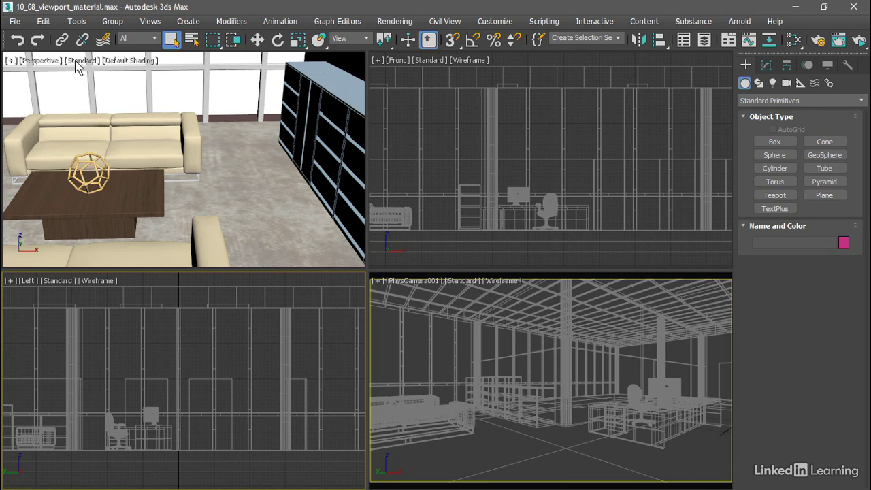
- Set the Perspective viewport's material display to Shaded Materials without Maps
{"action": "left_click", "coordinate": [80, 61]}
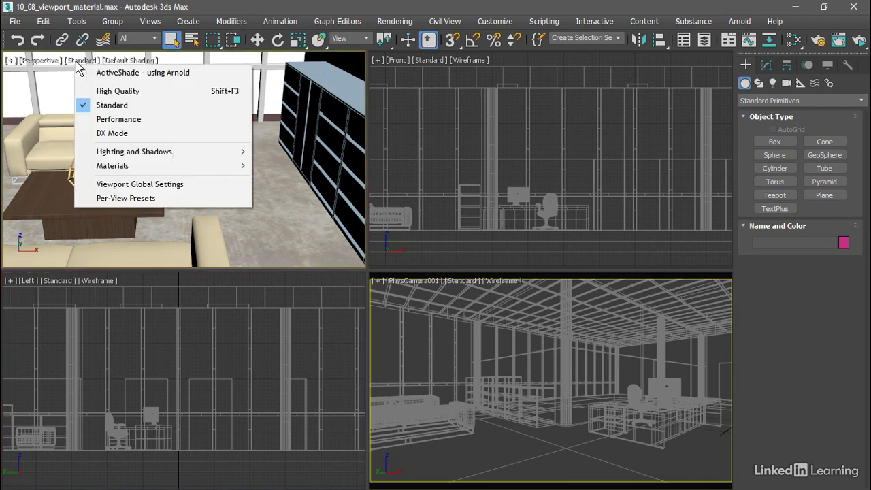
{"action": "mouse_move", "coordinate": [119, 167]}
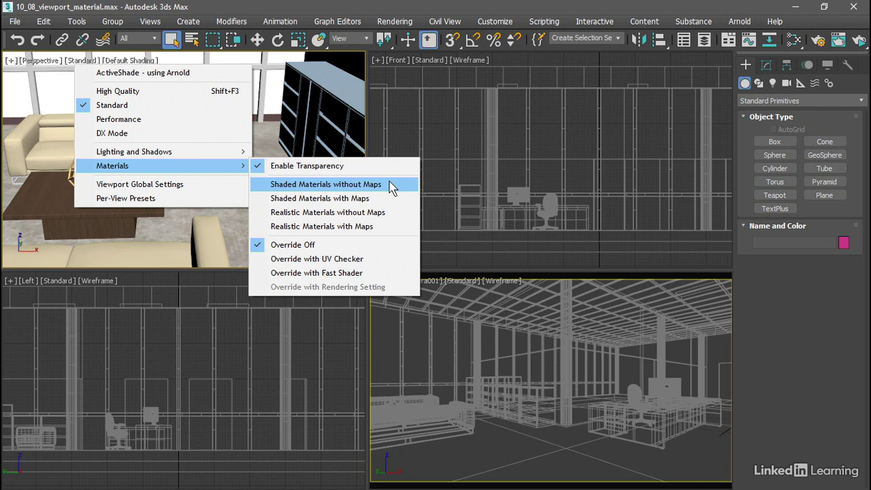
{"action": "left_click", "coordinate": [391, 185]}
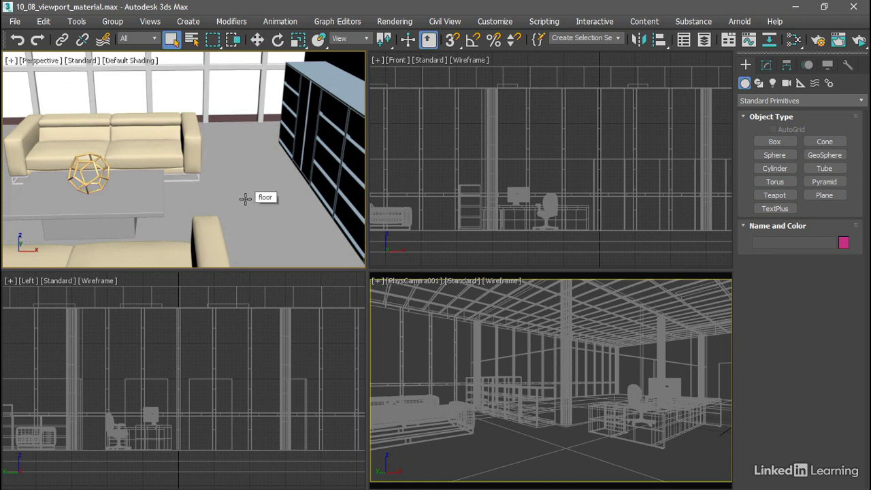
- Set the Perspective viewport's material display to Realistic Materials with Maps
{"action": "left_click", "coordinate": [82, 61]}
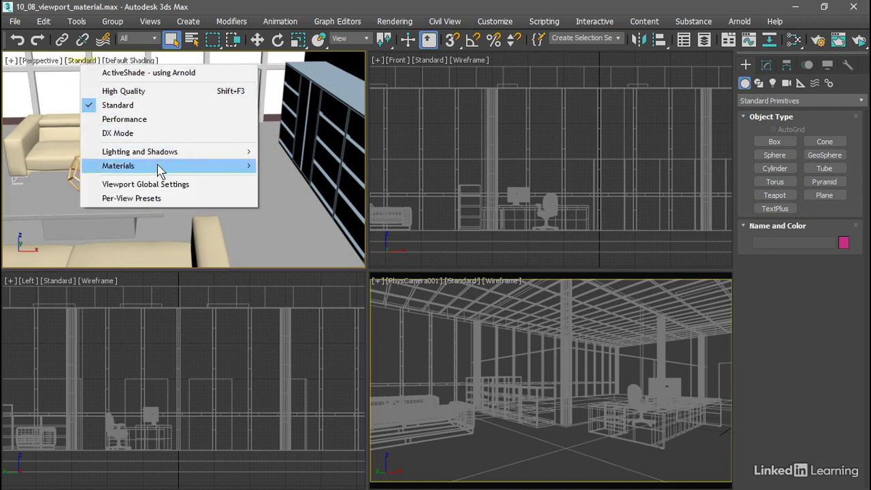
{"action": "mouse_move", "coordinate": [157, 165]}
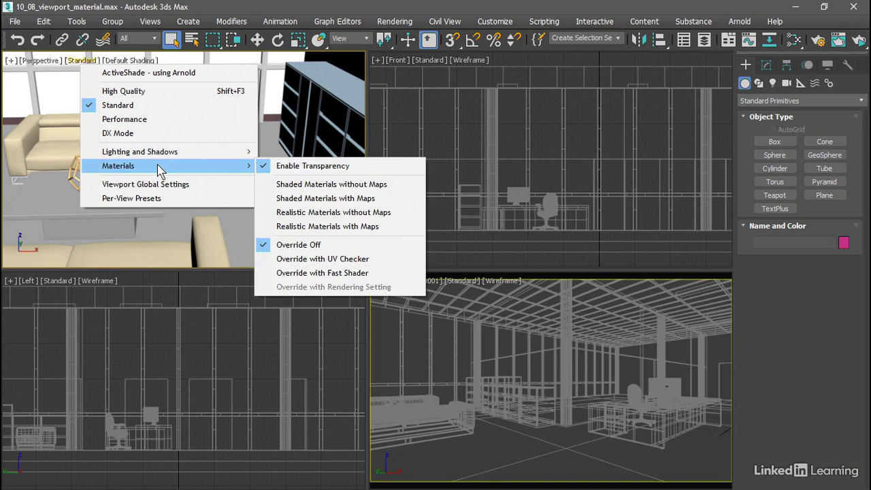
{"action": "left_click", "coordinate": [395, 230]}
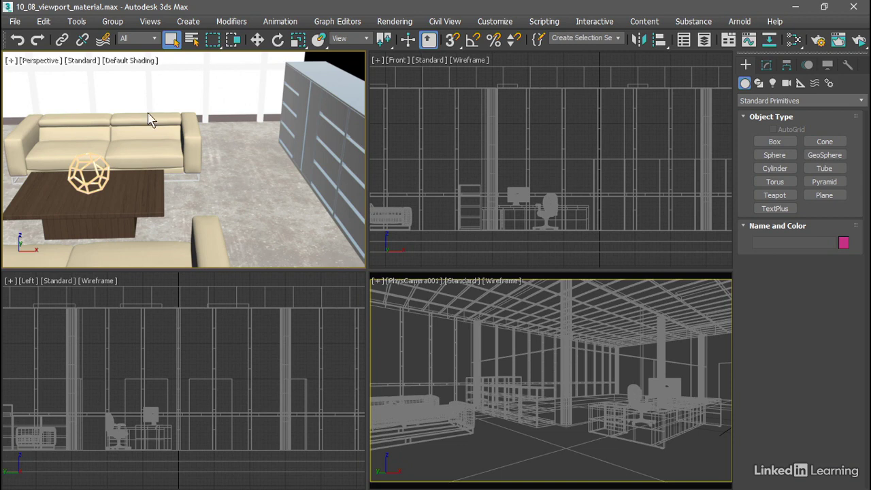
- Return the Perspective viewport's material display to Shaded Materials with Maps
{"action": "left_click", "coordinate": [88, 61]}
{"action": "mouse_move", "coordinate": [128, 168]}
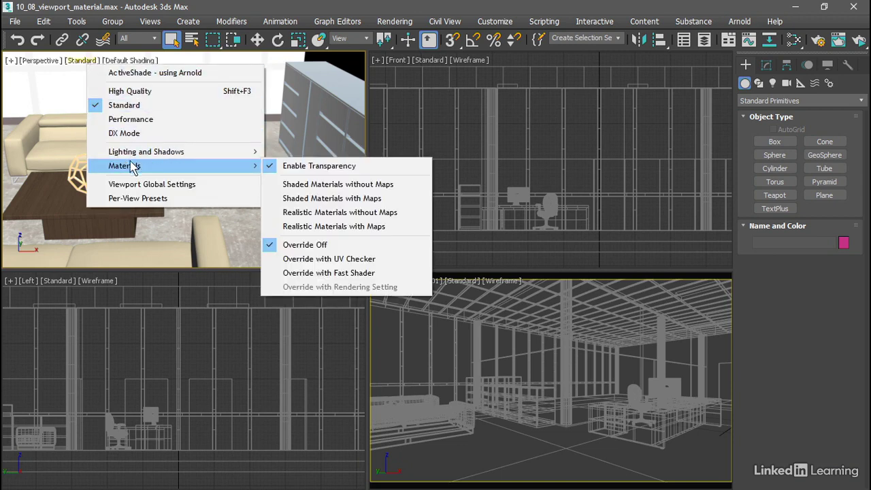
{"action": "left_click", "coordinate": [397, 198]}
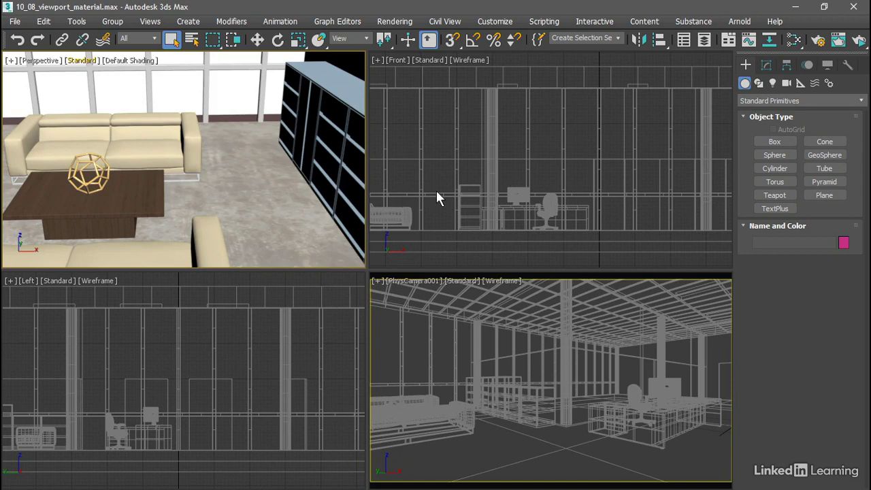
- Open the Slate Material Editor and examine the floor OSL and floor legacy materials with their connected maps
{"action": "left_click", "coordinate": [794, 39]}
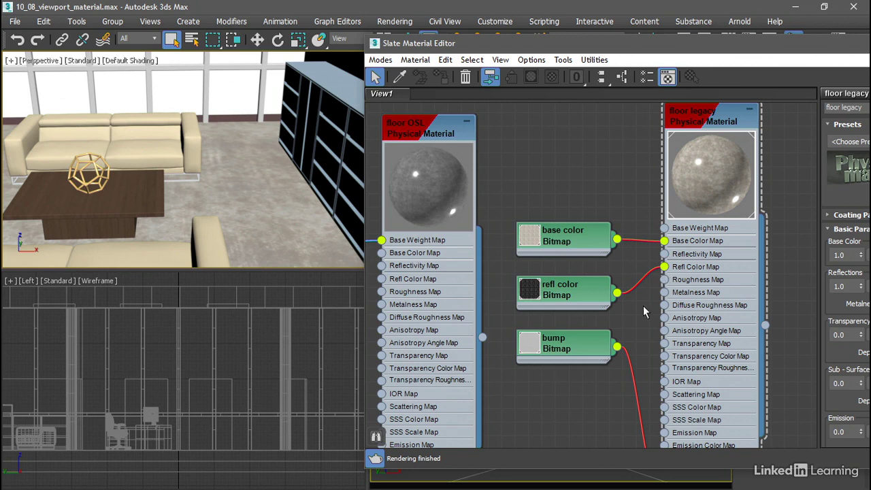
{"action": "middle_click_drag", "start_coordinate": [511, 177], "coordinate": [724, 182]}
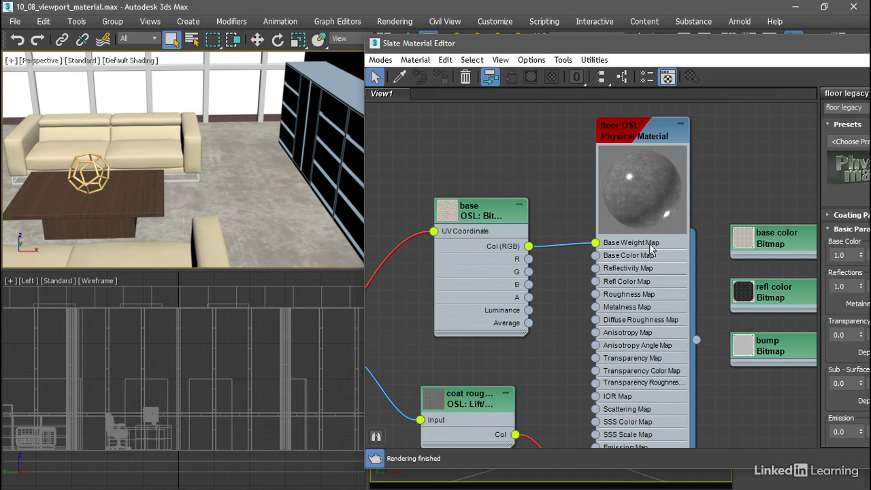
{"action": "middle_click_drag", "start_coordinate": [582, 261], "coordinate": [460, 257]}
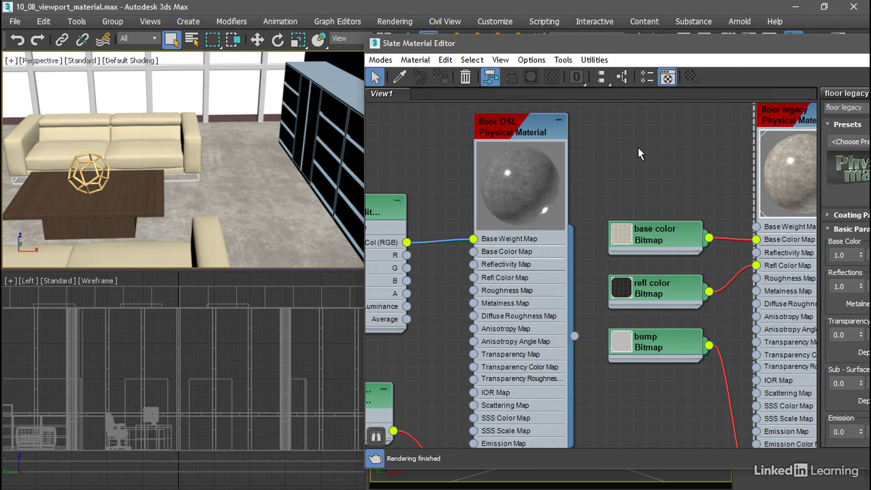
{"action": "middle_click_drag", "start_coordinate": [709, 138], "coordinate": [581, 156]}
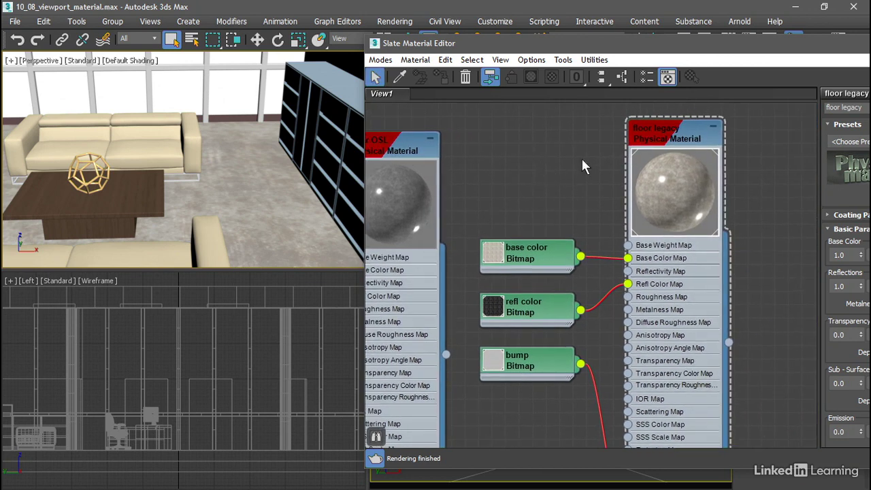
- Select the floor legacy material and toggle its shaded viewport display off and on
{"action": "left_click", "coordinate": [680, 138]}
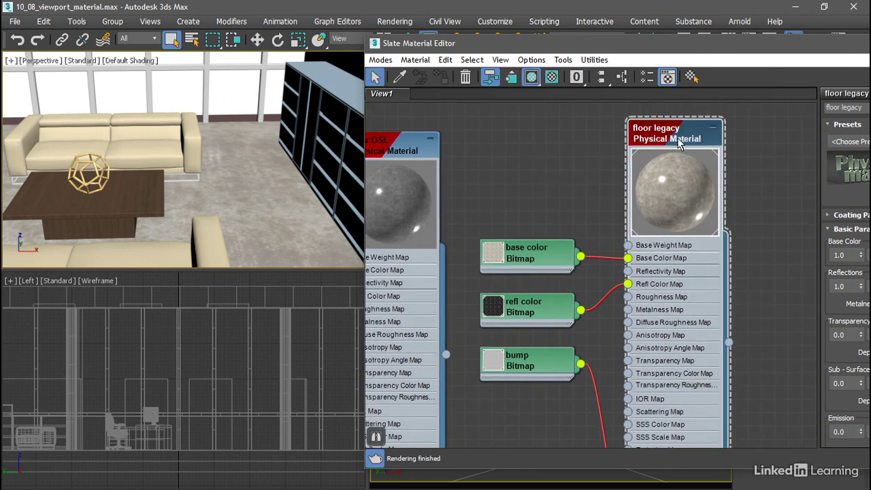
{"action": "left_click", "coordinate": [532, 77]}
{"action": "left_click", "coordinate": [533, 77]}
- Apply Shaded Materials with Maps to the Perspective viewport
{"action": "left_click", "coordinate": [82, 60]}
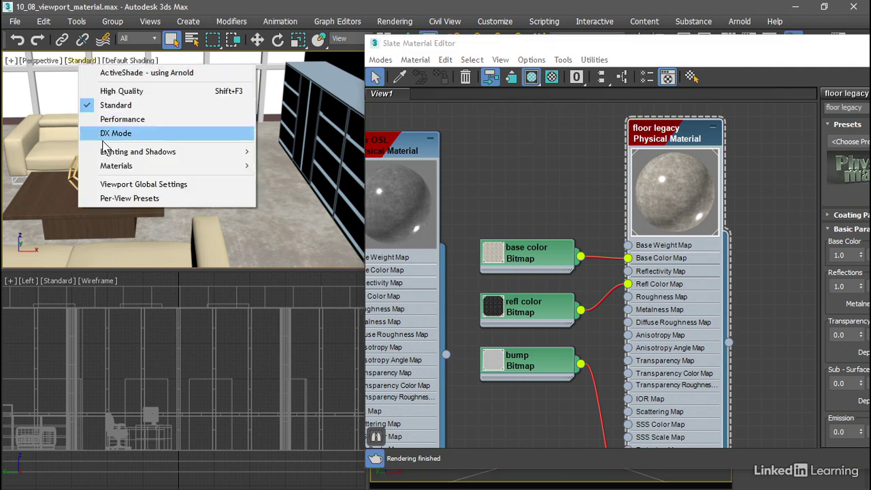
{"action": "mouse_move", "coordinate": [122, 170]}
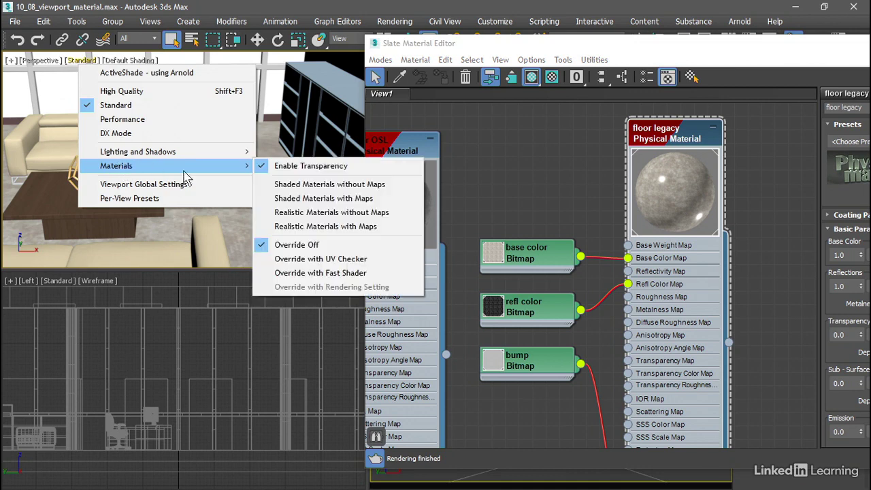
{"action": "left_click", "coordinate": [383, 199]}
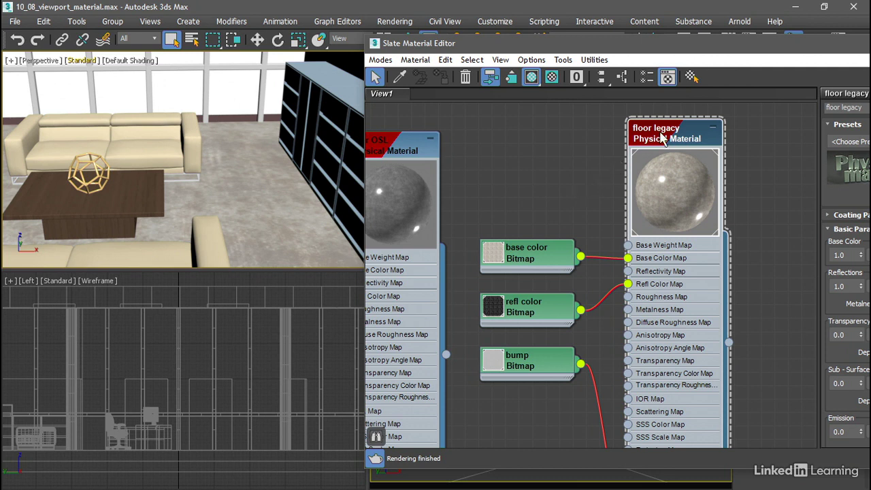
- Turn off the floor legacy material's shaded viewport display and show its refl color bitmap in the viewport instead
{"action": "left_click", "coordinate": [531, 78]}
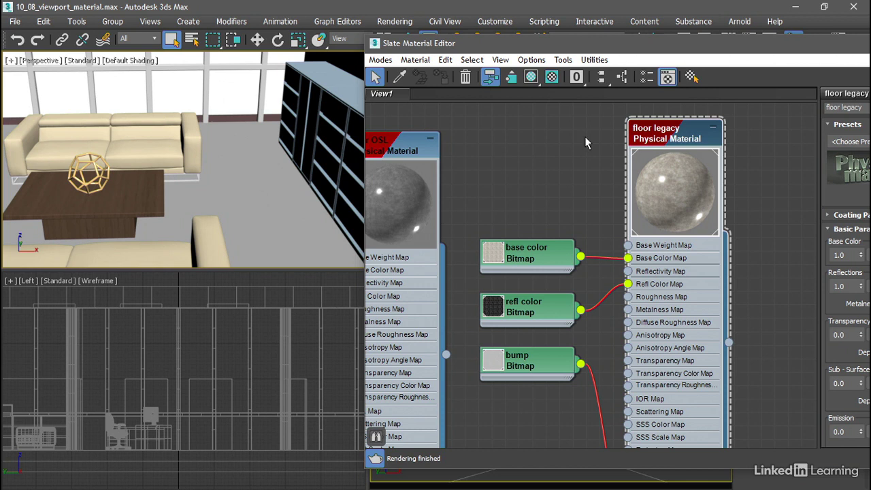
{"action": "double_click", "coordinate": [550, 311]}
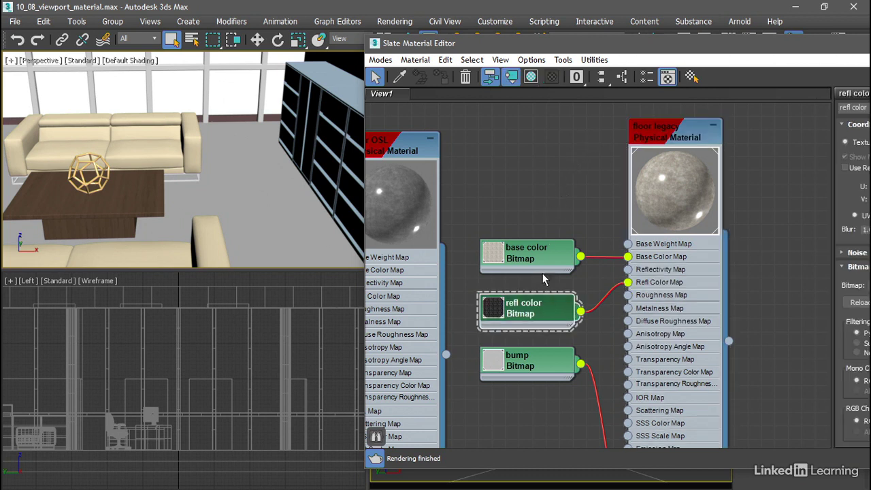
{"action": "left_click", "coordinate": [531, 77]}
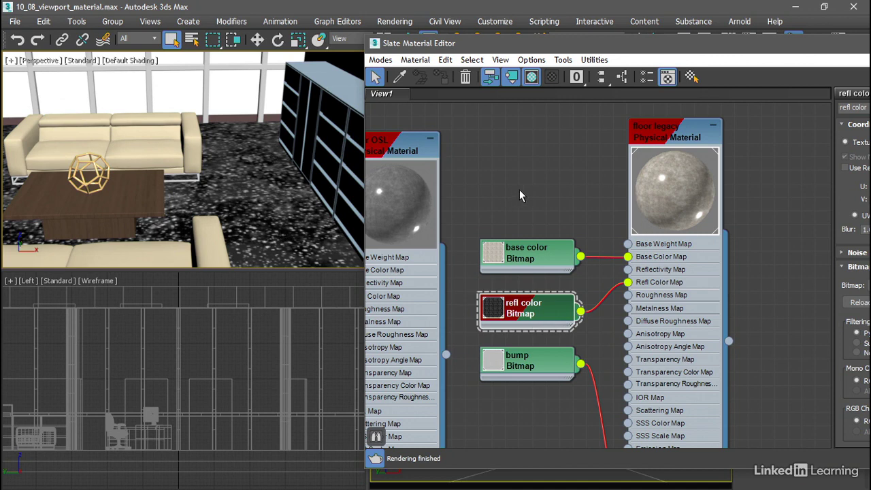
- Turn off the refl color bitmap's viewport display and show the shaded floor legacy material again
{"action": "left_click", "coordinate": [531, 77]}
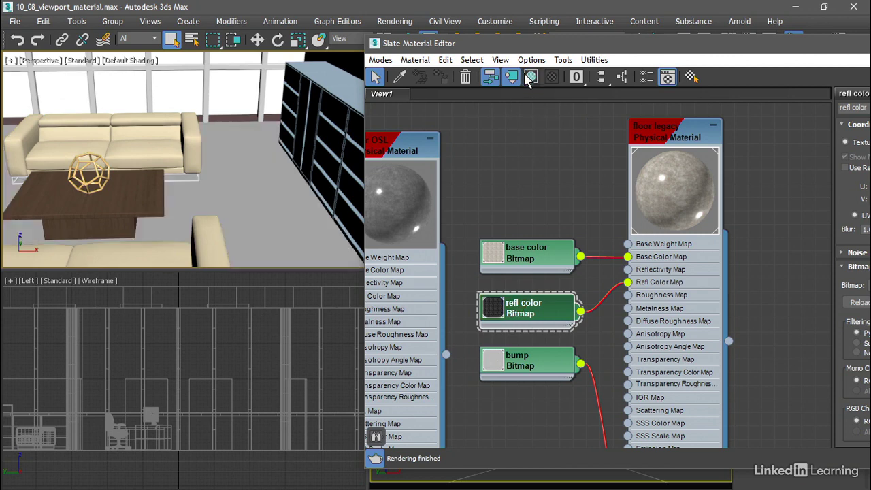
{"action": "left_click", "coordinate": [673, 139]}
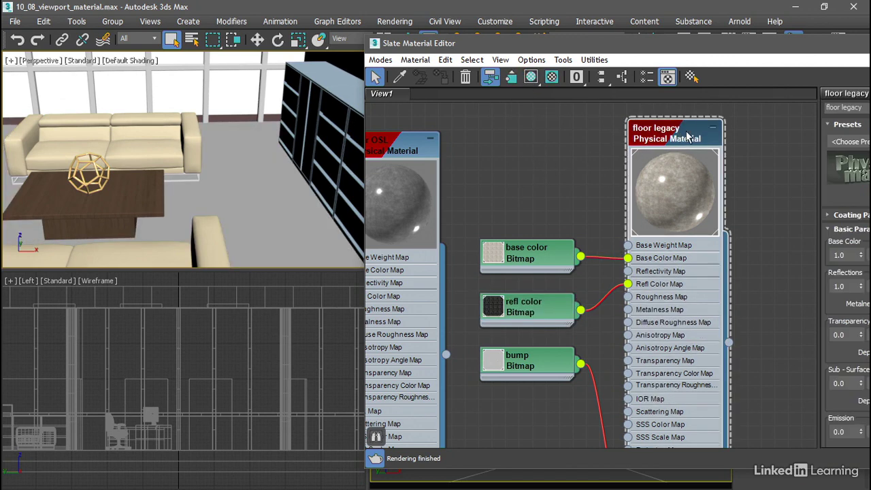
{"action": "left_click", "coordinate": [531, 77]}
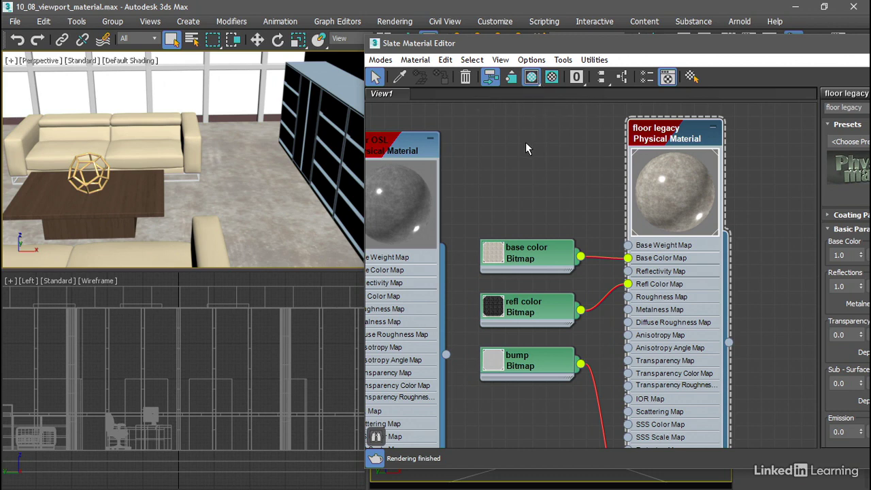
- Bring the floor OSL material into view and choose Shaded Materials with Maps for the Perspective viewport
{"action": "middle_click_drag", "start_coordinate": [508, 153], "coordinate": [672, 158]}
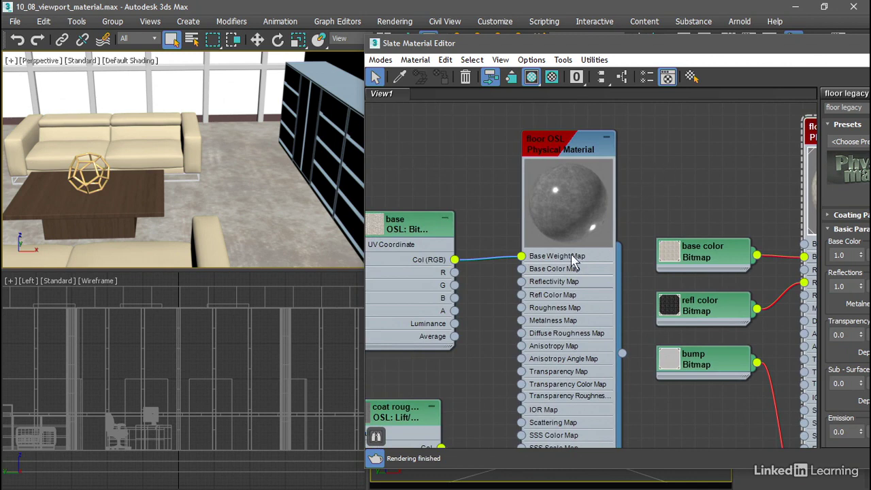
{"action": "middle_click_drag", "start_coordinate": [434, 297], "coordinate": [454, 288]}
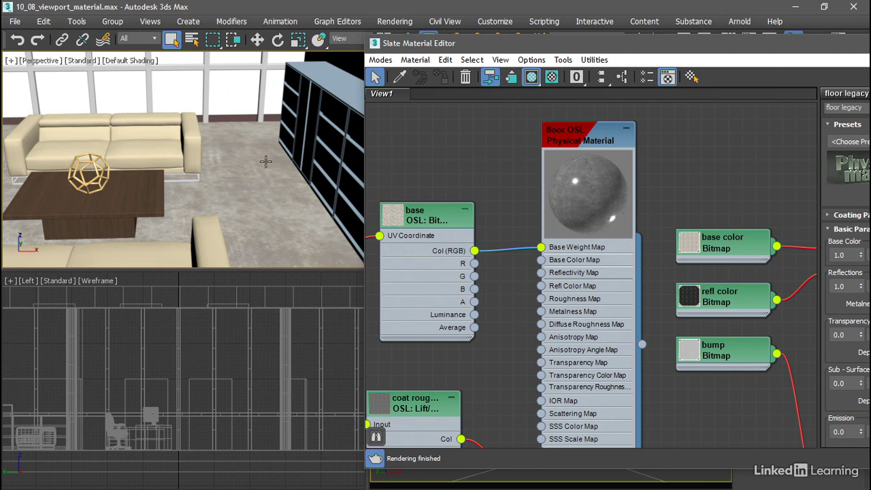
{"action": "left_click", "coordinate": [83, 61]}
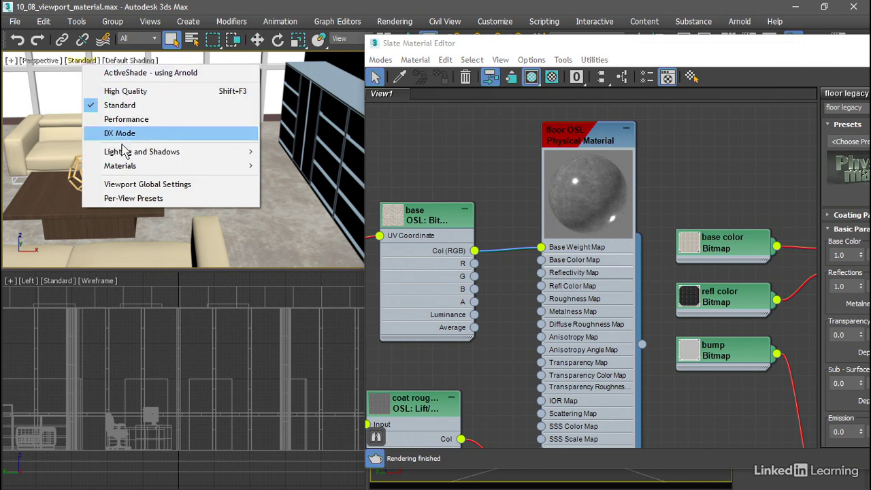
{"action": "mouse_move", "coordinate": [130, 167]}
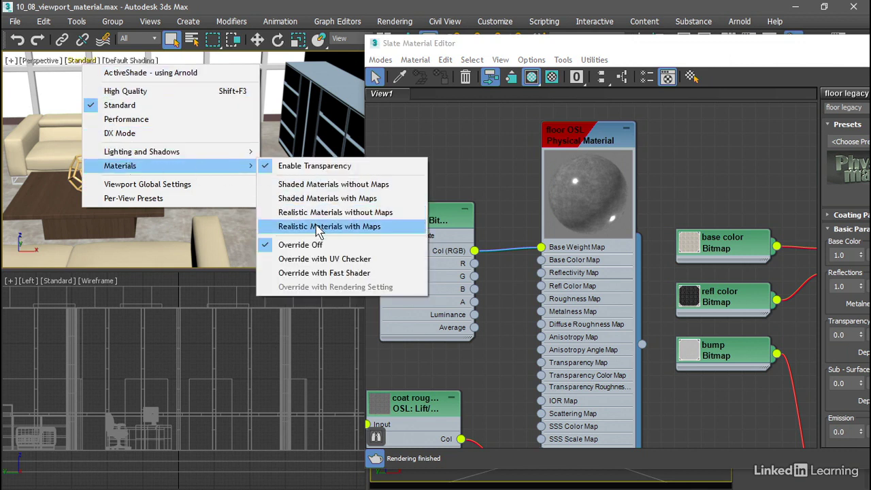
{"action": "left_click", "coordinate": [381, 198]}
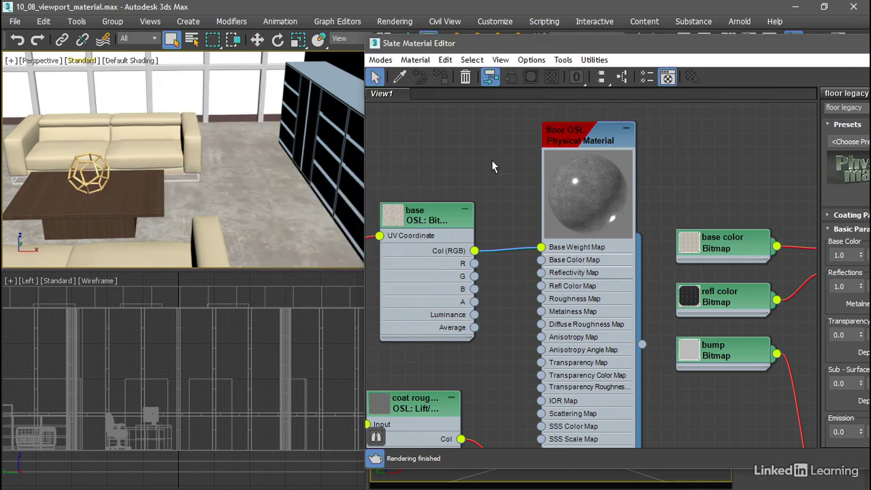
- Set the floor OSL material to realistic display in the viewport and assign it to the floor object
{"action": "left_click", "coordinate": [586, 138]}
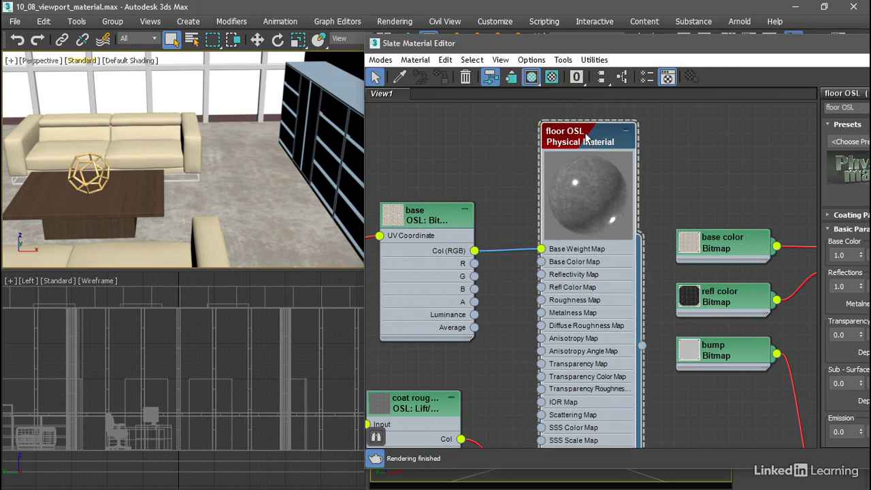
{"action": "left_click", "coordinate": [529, 76]}
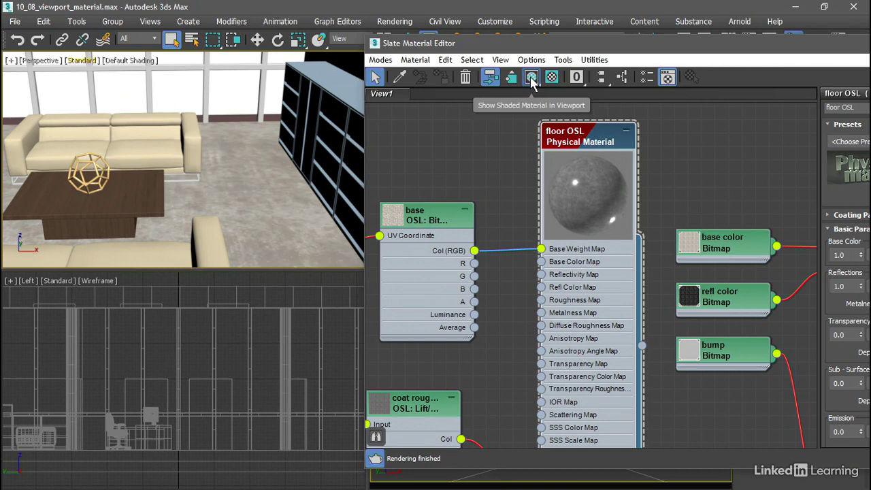
{"action": "left_click", "coordinate": [531, 78]}
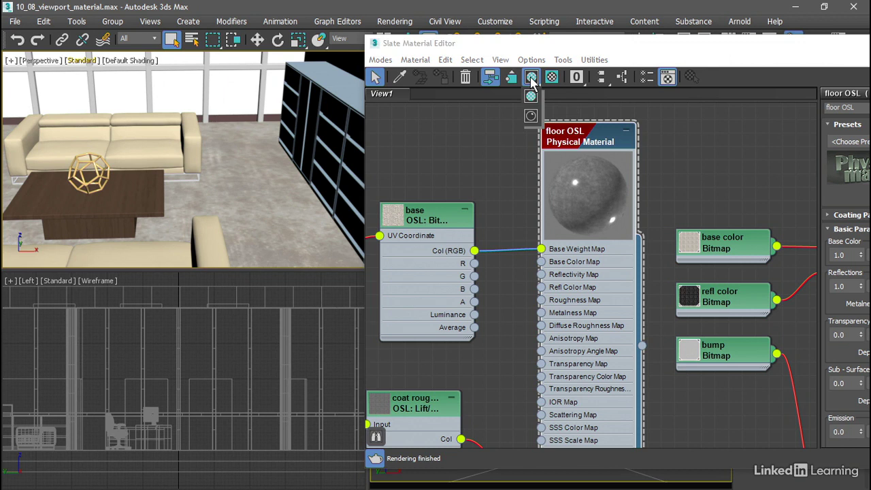
{"action": "left_click_drag", "start_coordinate": [531, 78], "coordinate": [529, 119]}
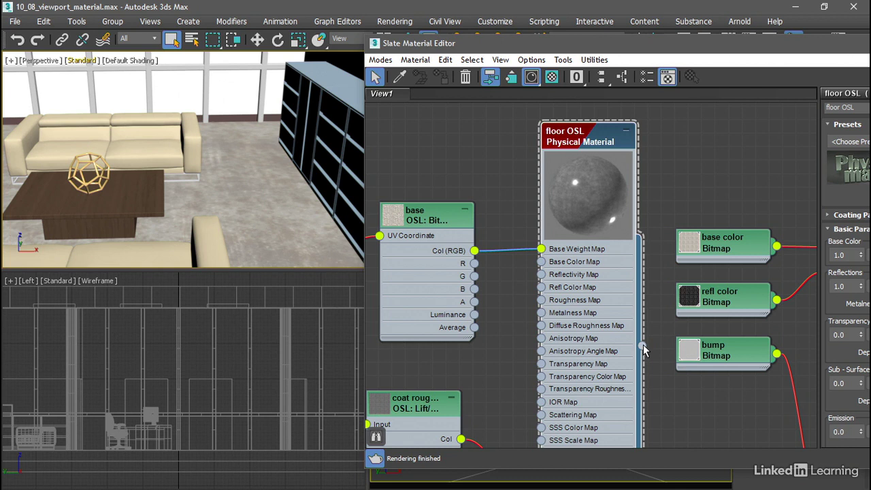
{"action": "left_click_drag", "start_coordinate": [643, 349], "coordinate": [236, 182]}
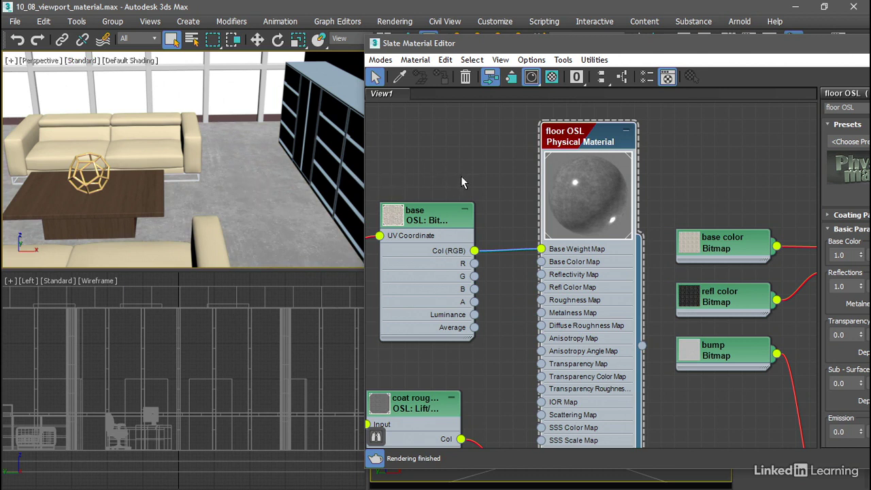
- Try the shaded viewport display on the floor OSL material, toggling it off and on, and switch back to realistic display
{"action": "left_click", "coordinate": [529, 80]}
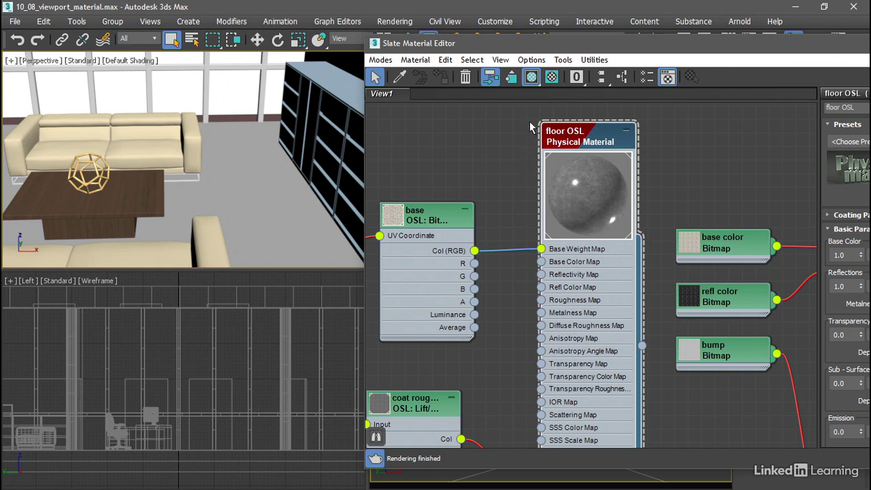
{"action": "left_click", "coordinate": [532, 79]}
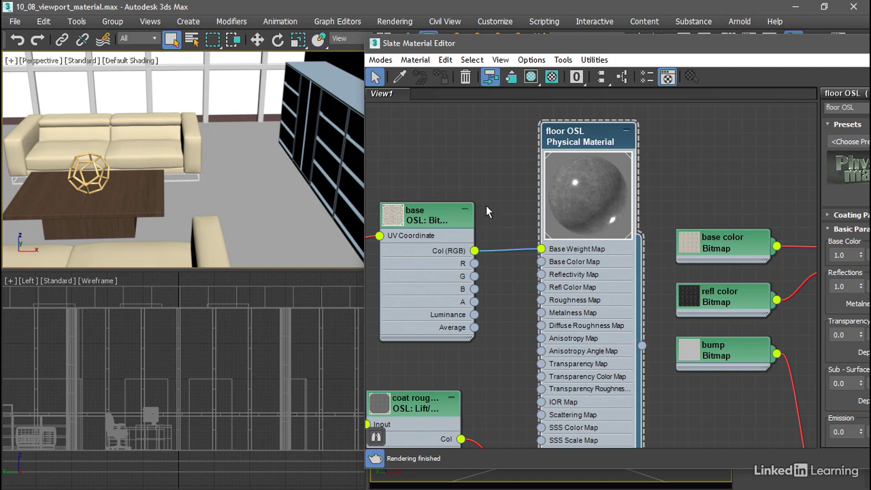
{"action": "left_click", "coordinate": [532, 77]}
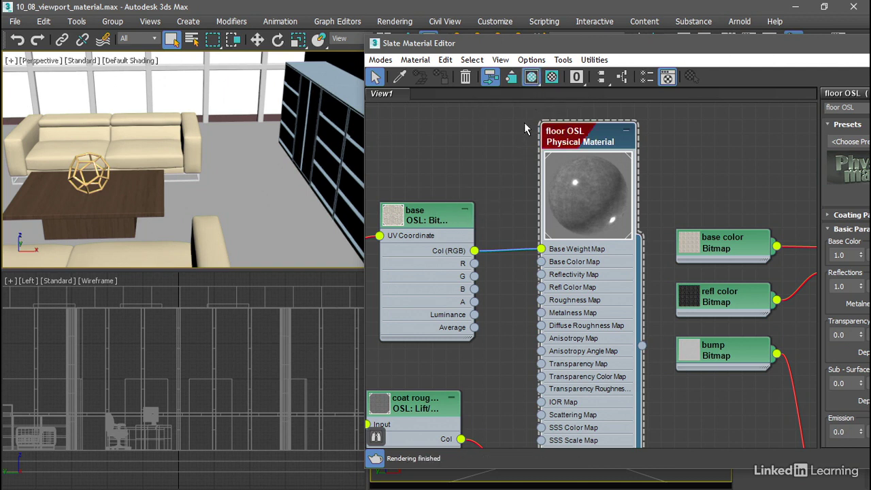
{"action": "left_click_drag", "start_coordinate": [531, 77], "coordinate": [532, 119]}
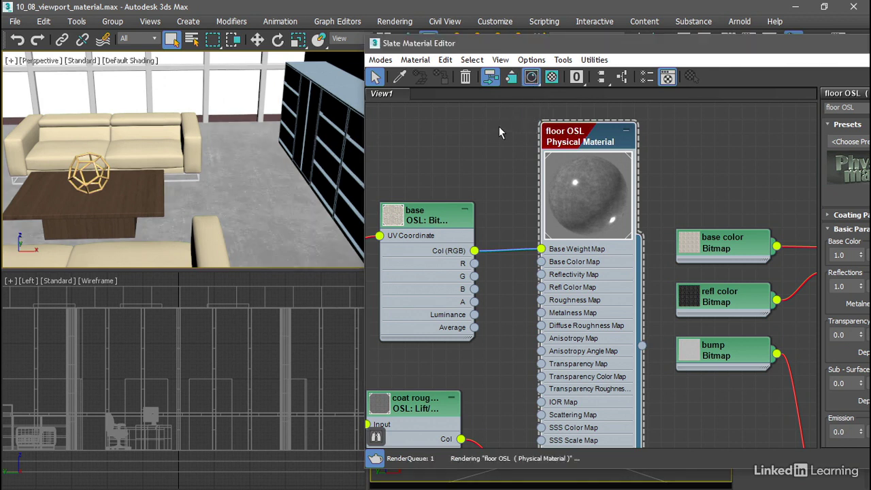